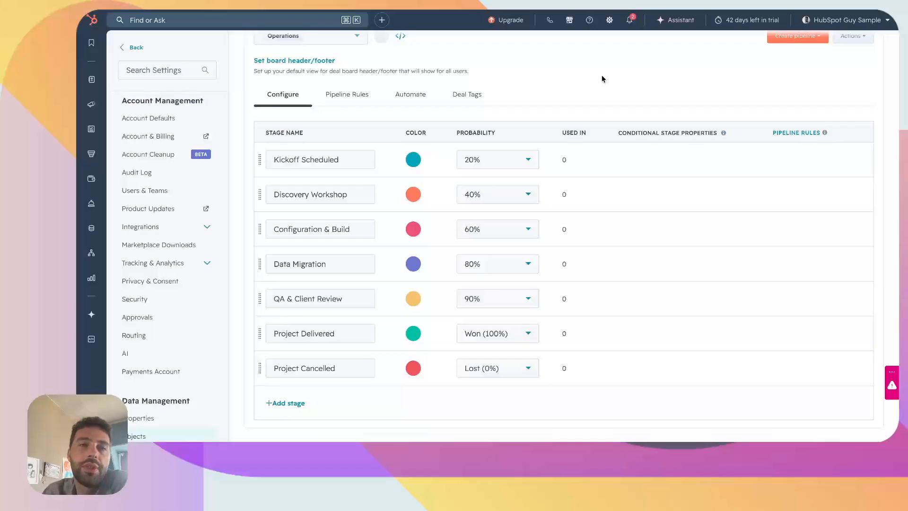
# Switch to another deal pipeline and scroll through its stages
pyautogui.click(324, 35)
pyautogui.click(324, 59)
pyautogui.scroll(-5, 376, 277)
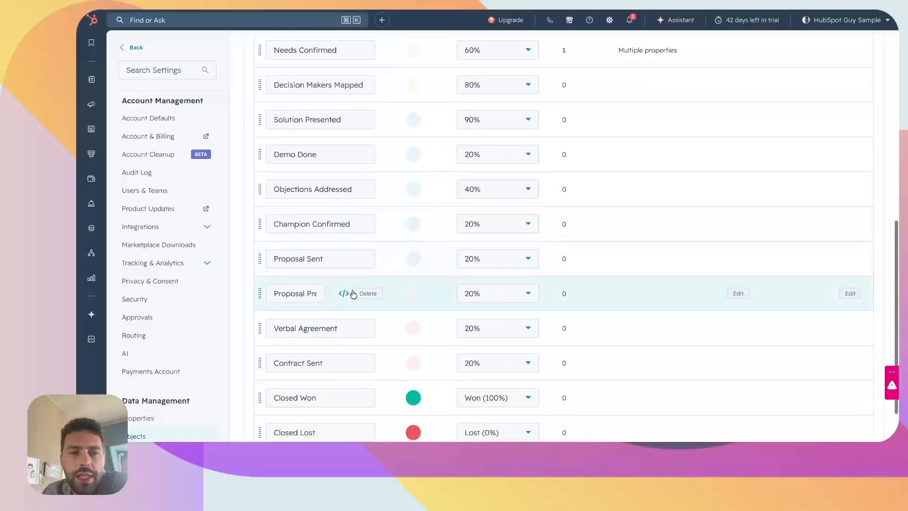
pyautogui.scroll(-2, 357, 294)
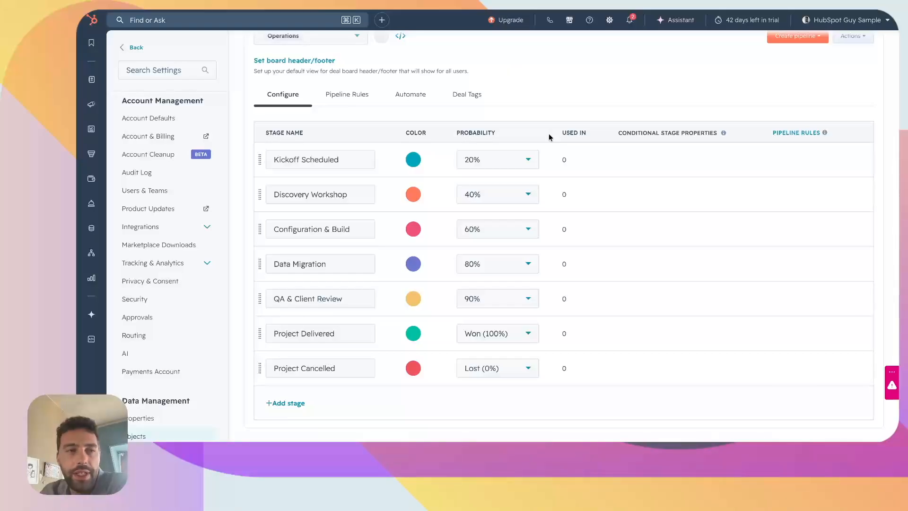
# Open the Data Model page from the Data Management section and start editing the data model
pyautogui.moveTo(89, 89)
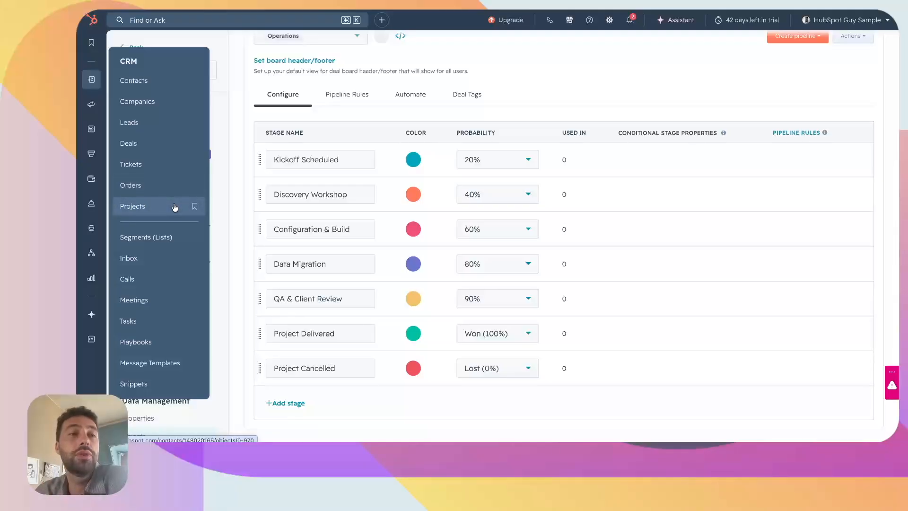
pyautogui.moveTo(91, 228)
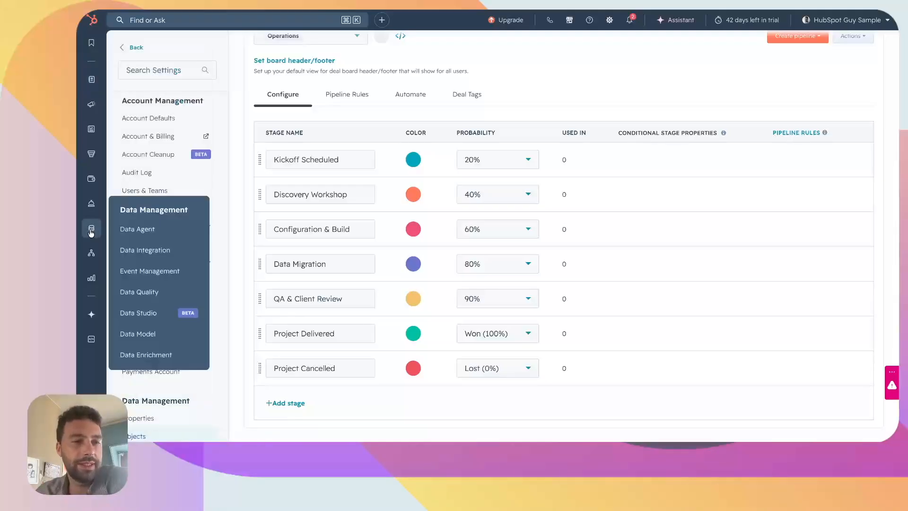
pyautogui.click(139, 333)
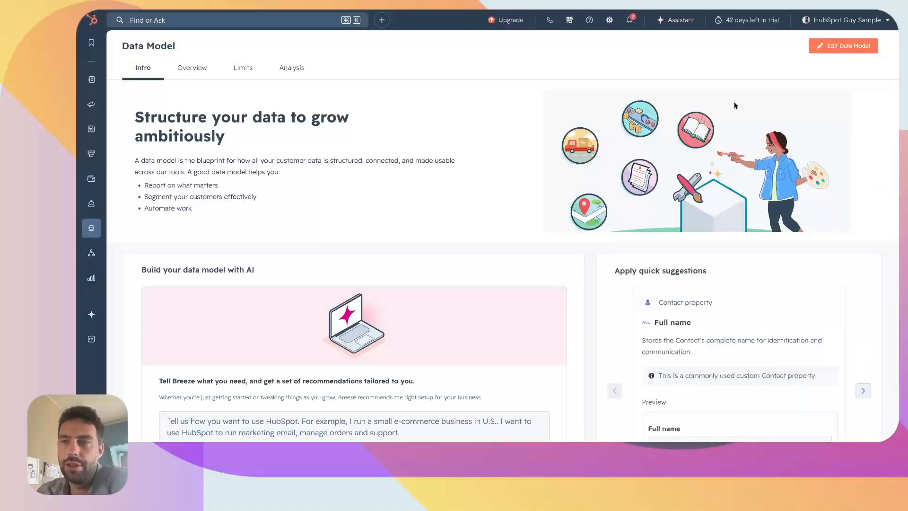
pyautogui.click(833, 48)
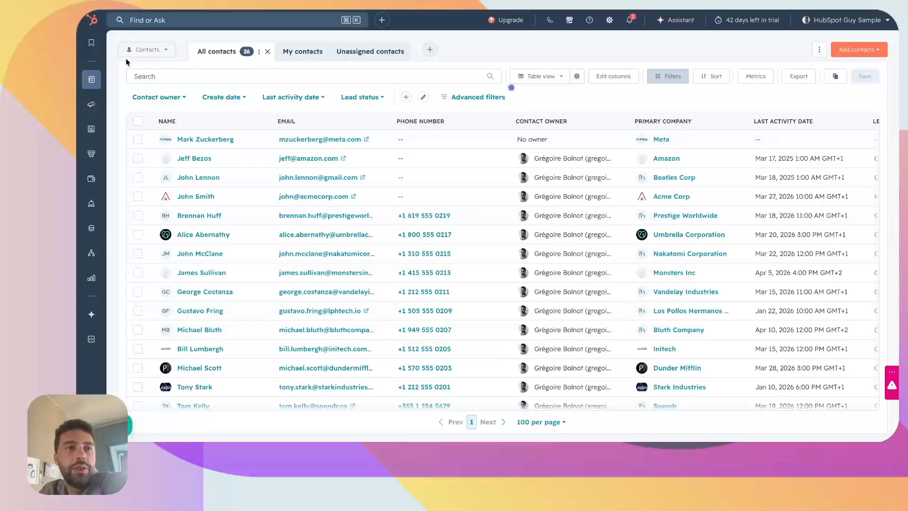
# Open the Projects object settings and review its pipeline stages
pyautogui.moveTo(91, 80)
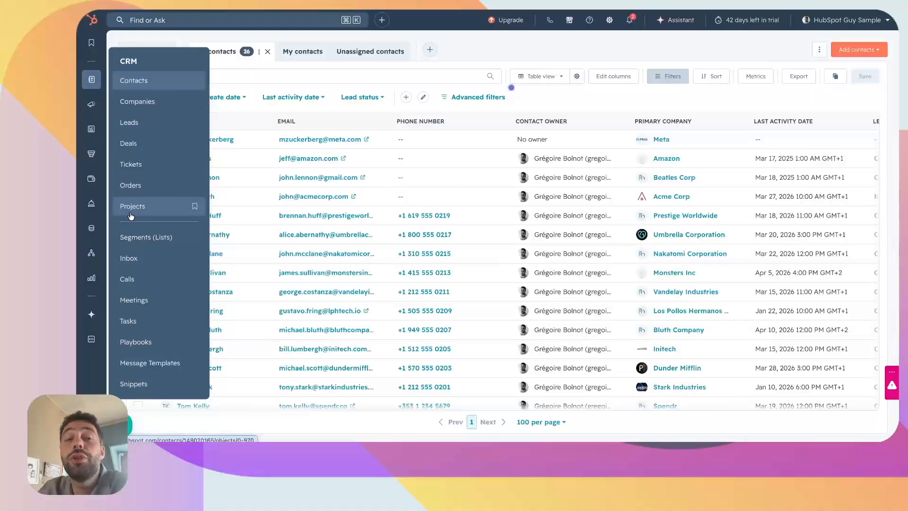
pyautogui.click(188, 206)
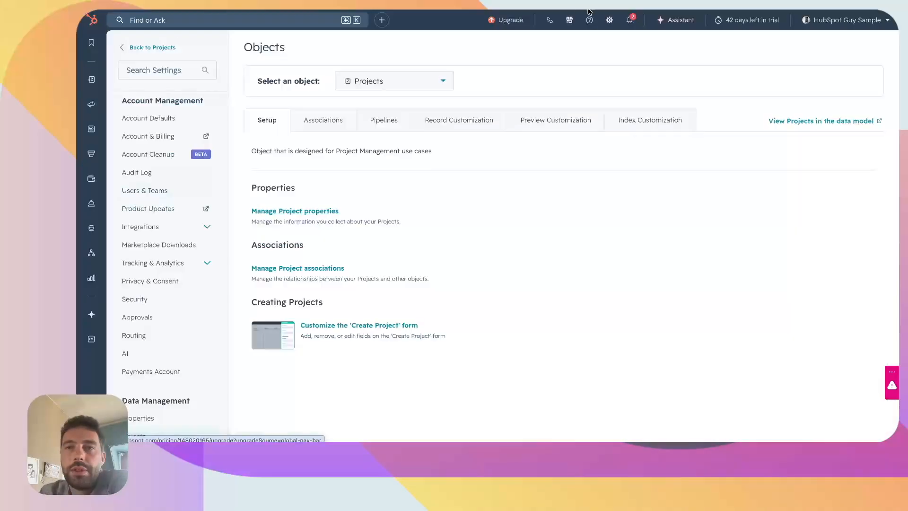
pyautogui.scroll(-2, 142, 369)
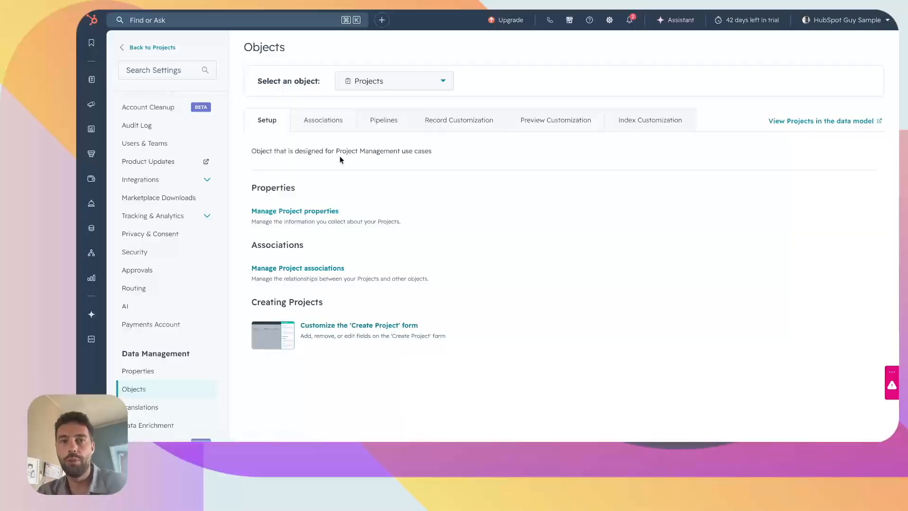
pyautogui.click(372, 121)
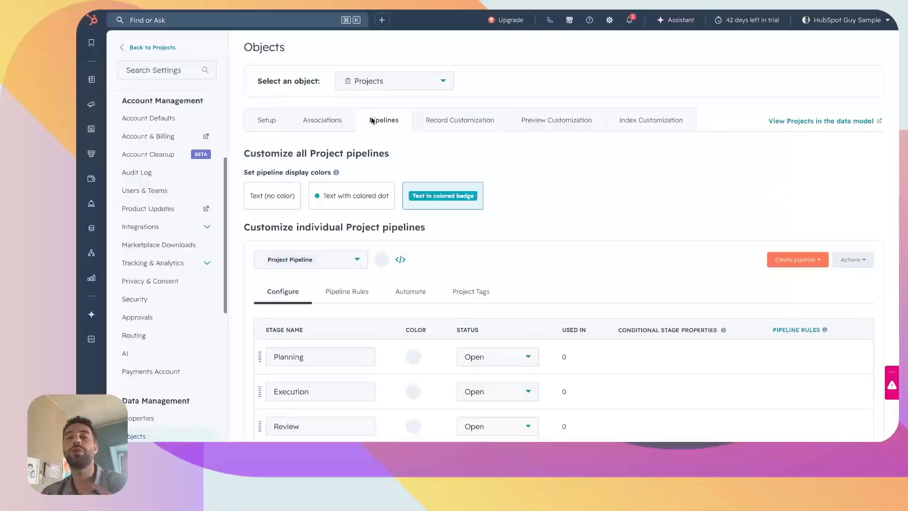
pyautogui.scroll(-1, 330, 288)
pyautogui.scroll(-3, 330, 288)
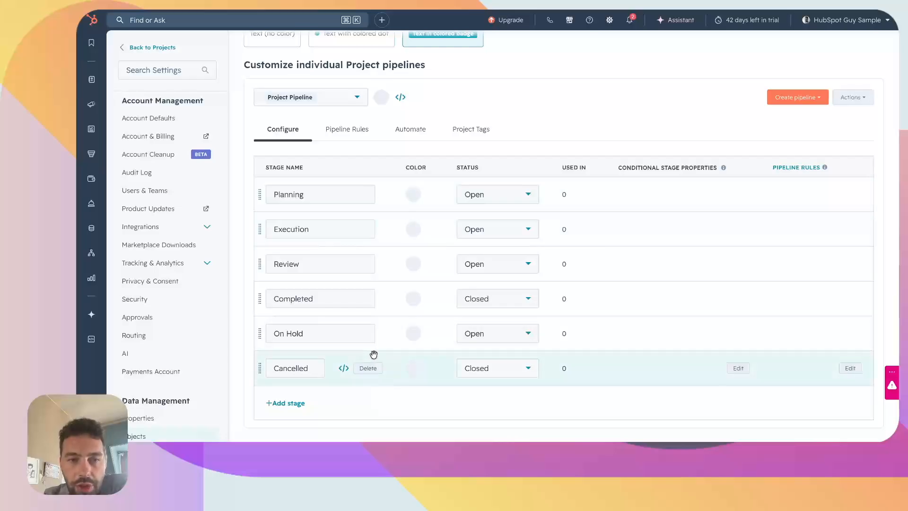
# Switch the displayed project pipeline to Operations and review its stages
pyautogui.click(799, 101)
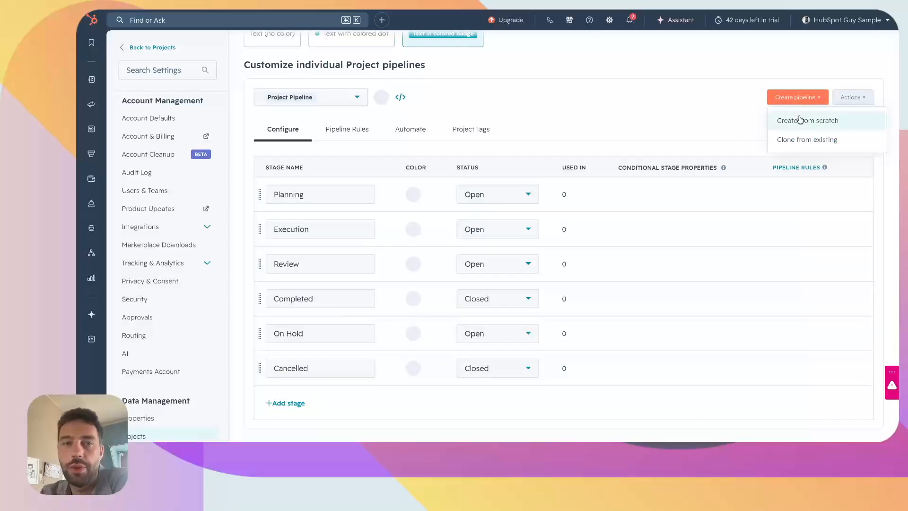
pyautogui.click(685, 101)
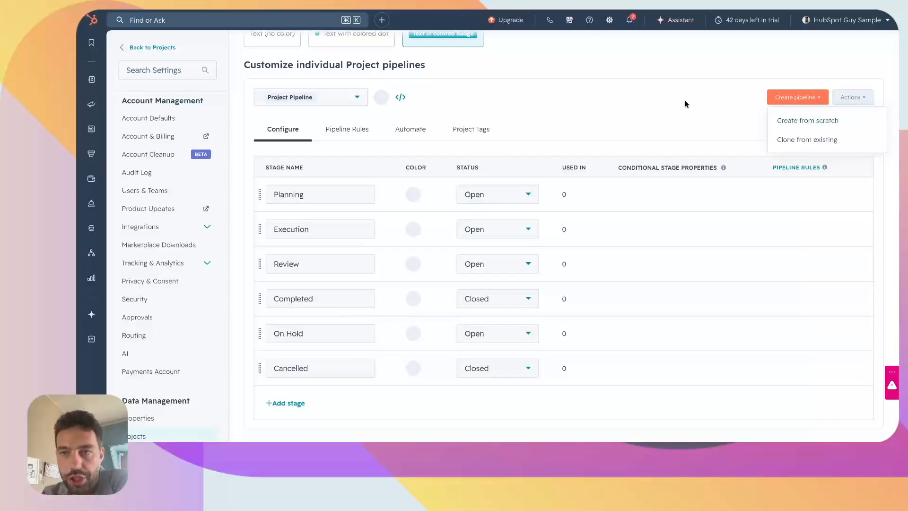
pyautogui.click(358, 97)
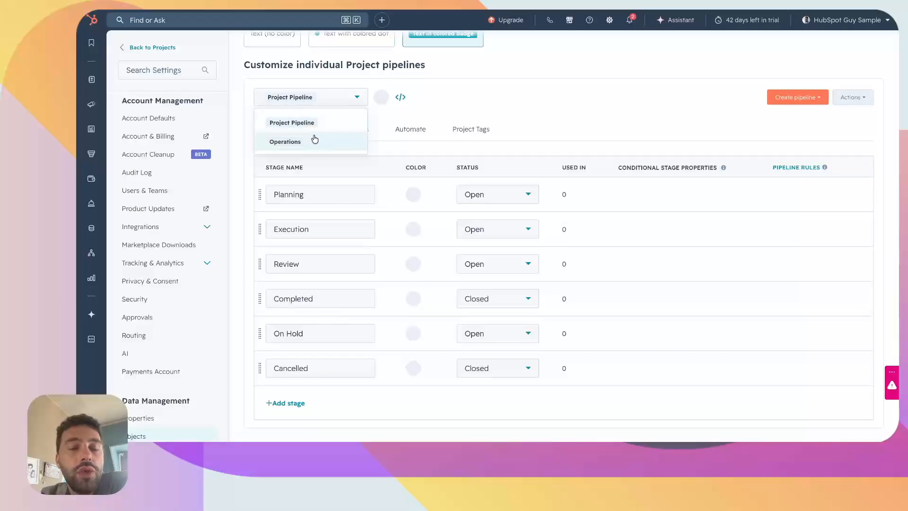
pyautogui.click(314, 141)
pyautogui.scroll(-1, 393, 143)
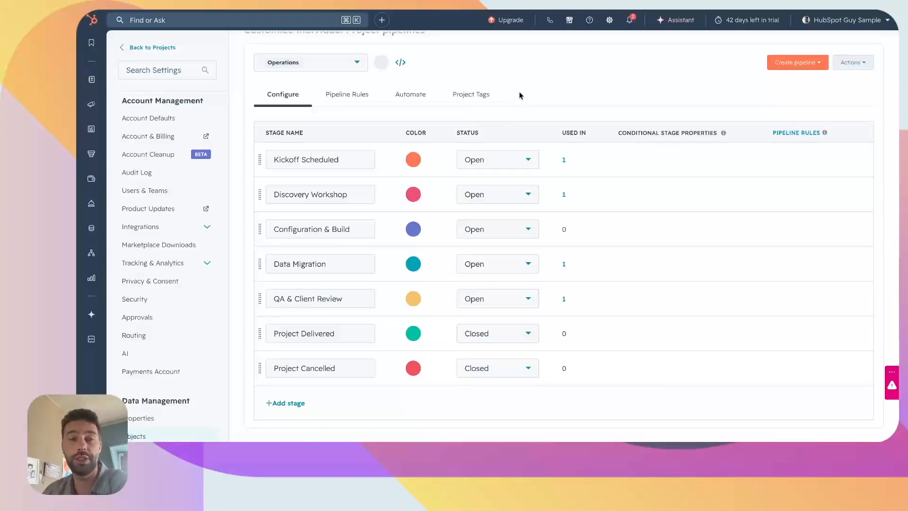
pyautogui.scroll(2, 518, 100)
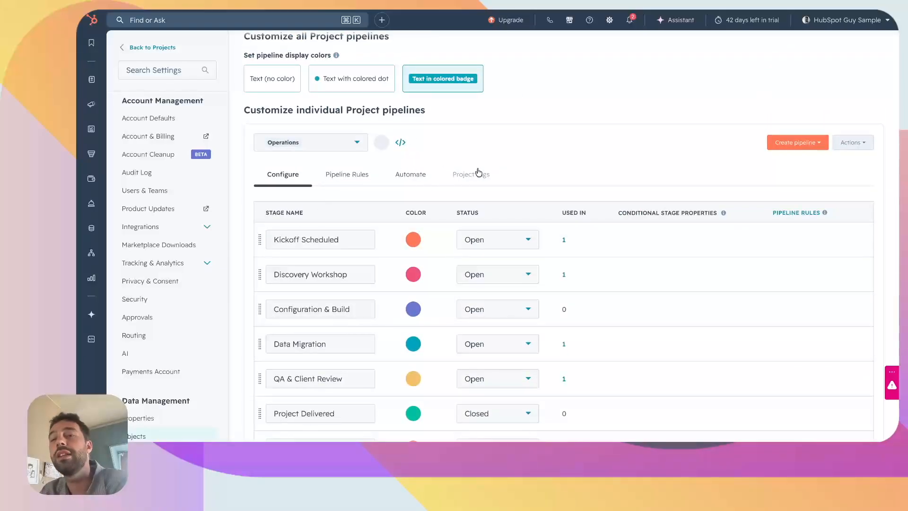
pyautogui.scroll(-2, 478, 173)
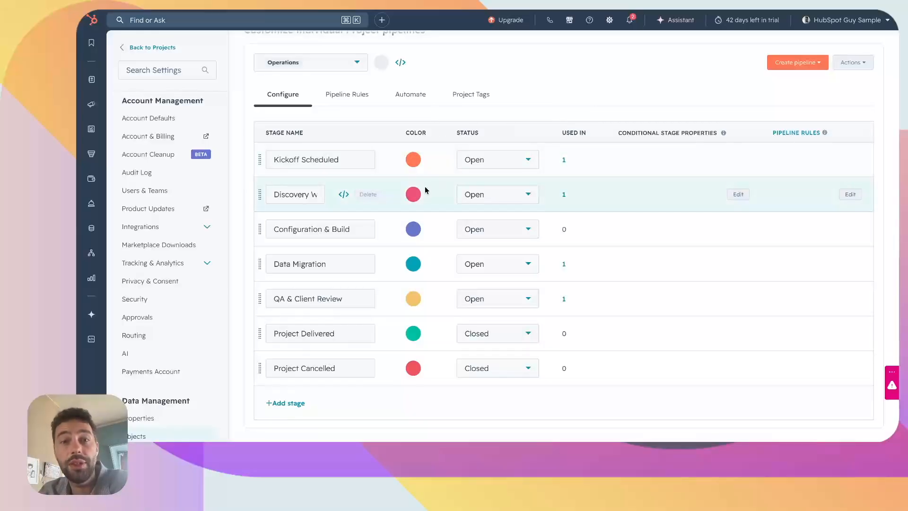
pyautogui.scroll(4, 556, 272)
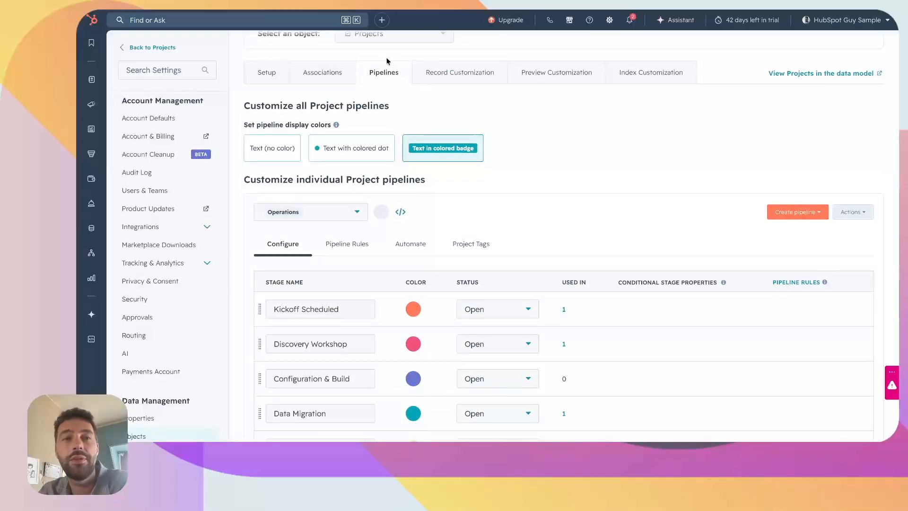
# Open the Projects records list and start adding an advanced filter
pyautogui.moveTo(92, 80)
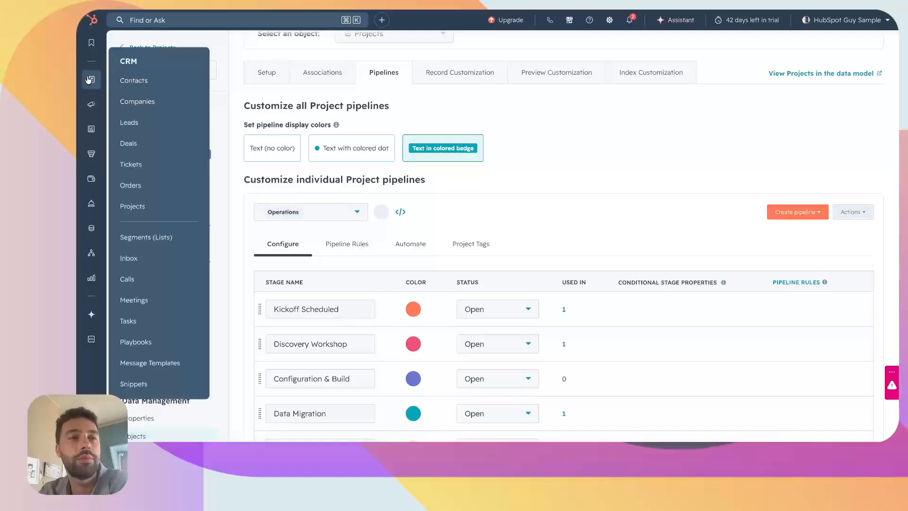
pyautogui.click(129, 205)
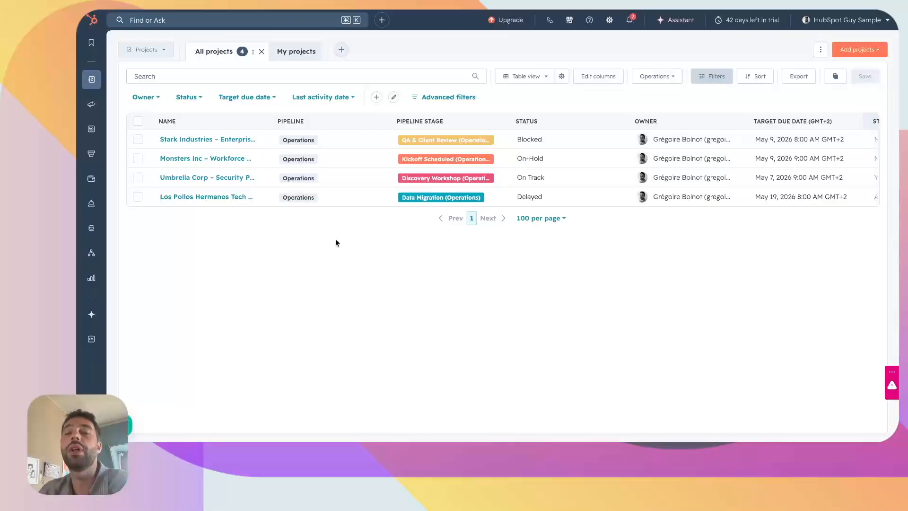
pyautogui.click(449, 97)
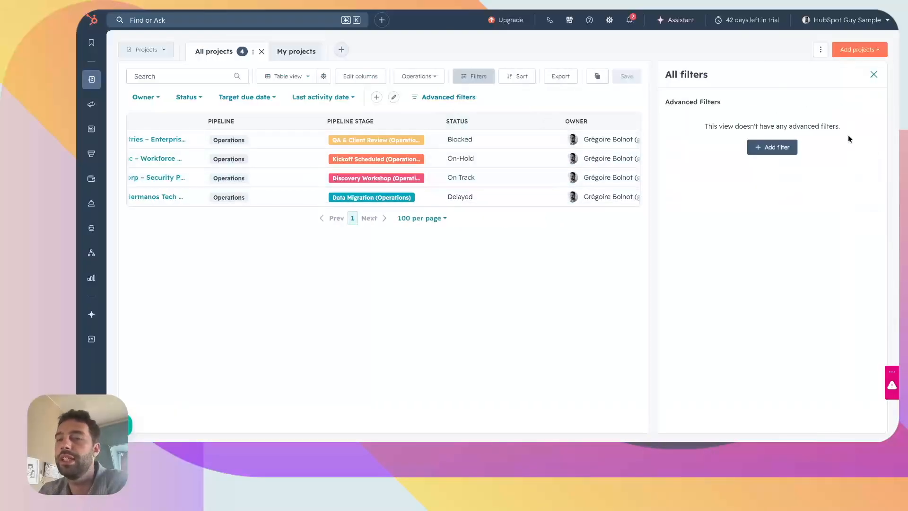
pyautogui.click(775, 147)
# Browse the available project filter properties, then close the filters panel
pyautogui.scroll(-1, 775, 269)
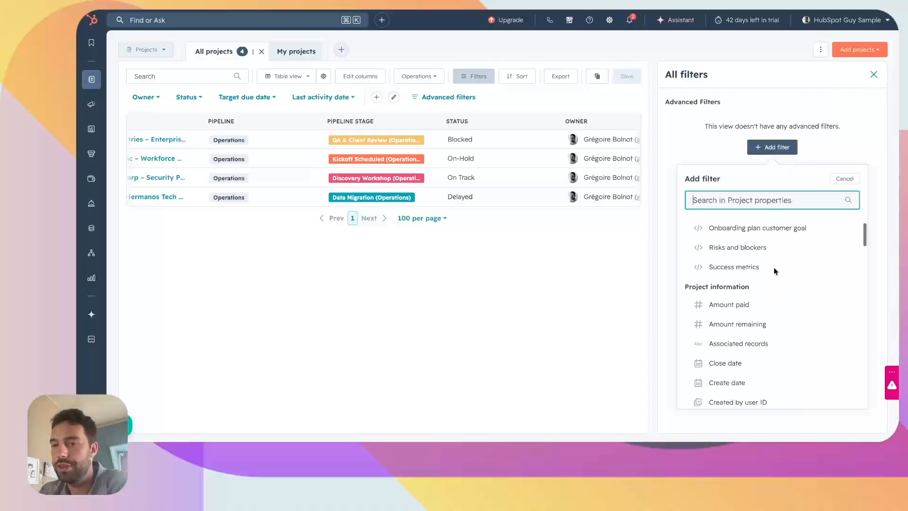
pyautogui.scroll(-3, 774, 268)
pyautogui.scroll(-10, 774, 273)
pyautogui.scroll(-2, 763, 275)
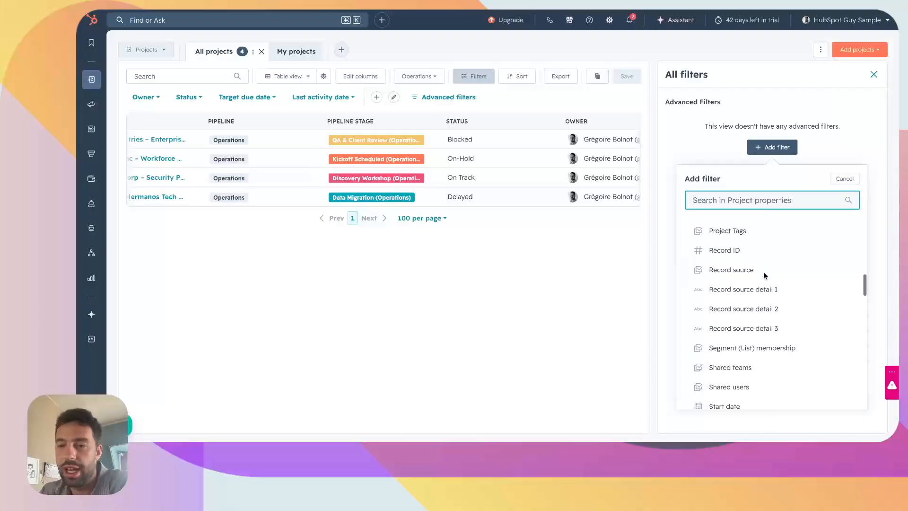
pyautogui.scroll(-5, 764, 275)
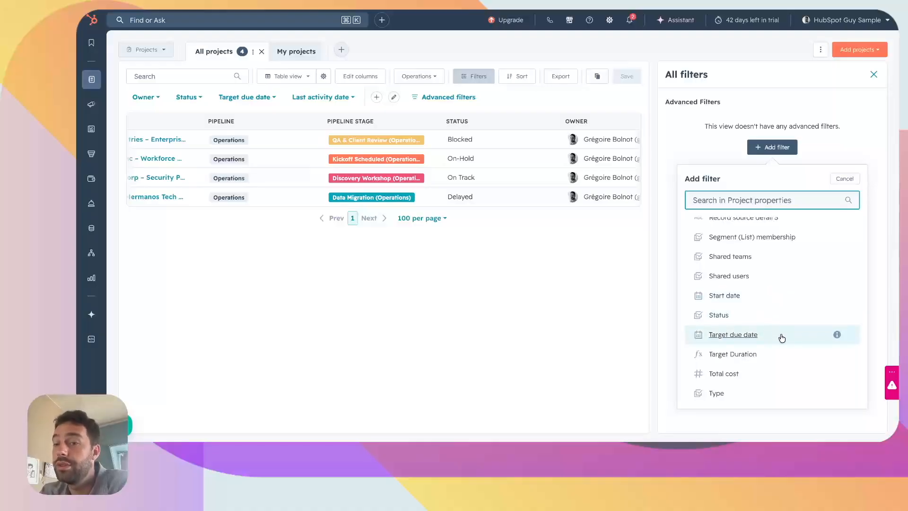
pyautogui.scroll(-2, 775, 335)
pyautogui.scroll(-1, 749, 321)
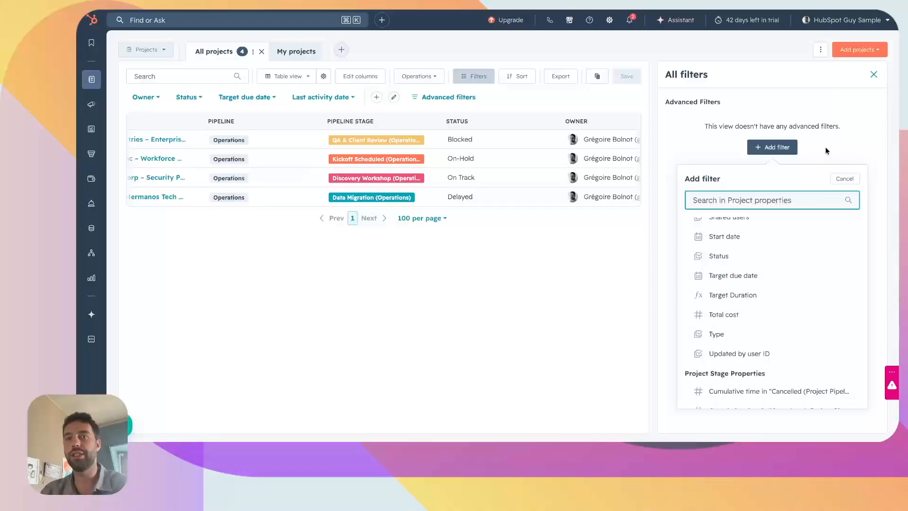
pyautogui.click(873, 75)
pyautogui.click(873, 74)
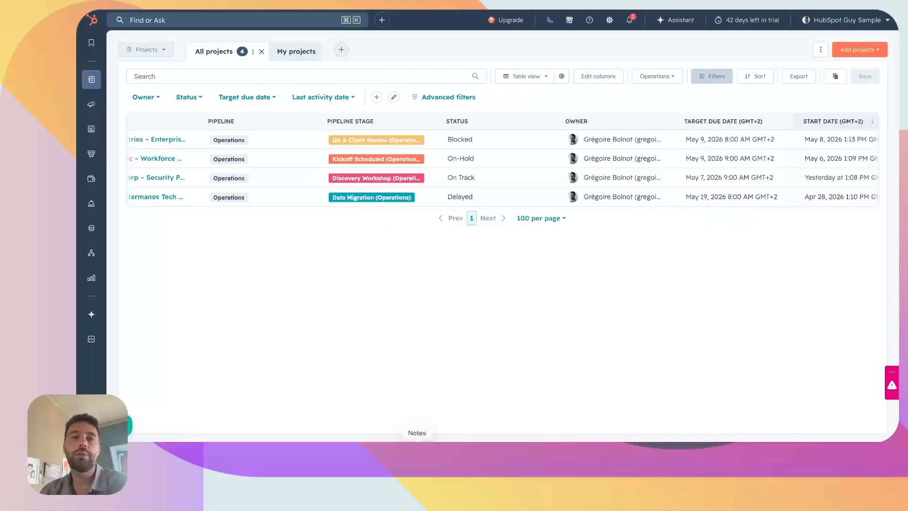
# Switch the Projects list to Board view and inspect the stage columns
pyautogui.hscroll(-2, 266, 174)
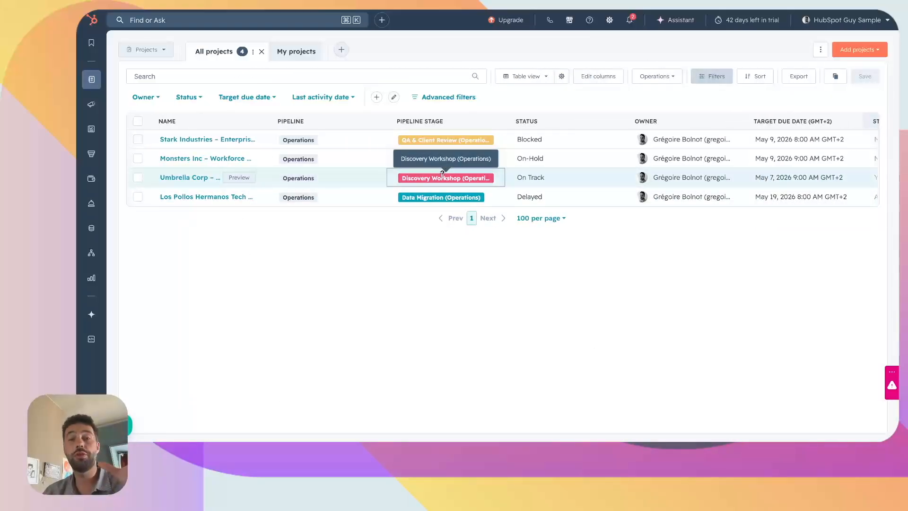
pyautogui.click(539, 77)
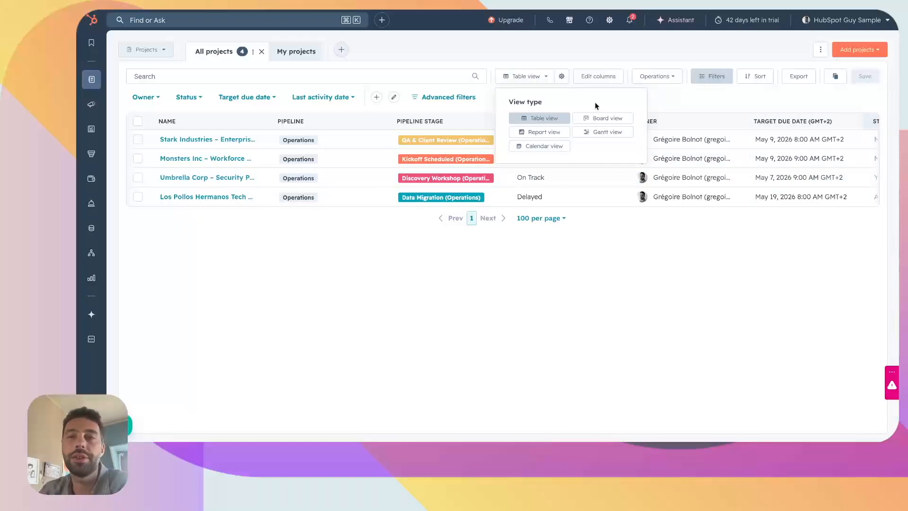
pyautogui.click(589, 119)
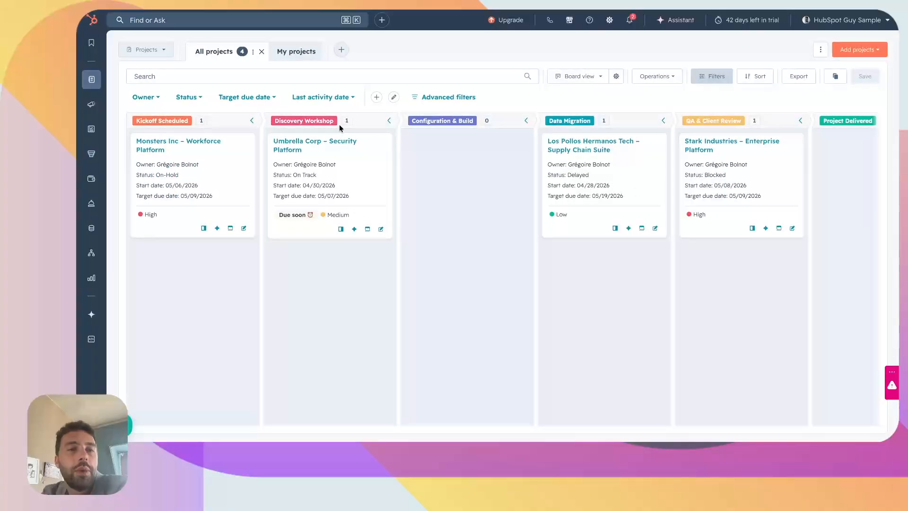
pyautogui.moveTo(354, 163); pyautogui.dragTo(335, 163)
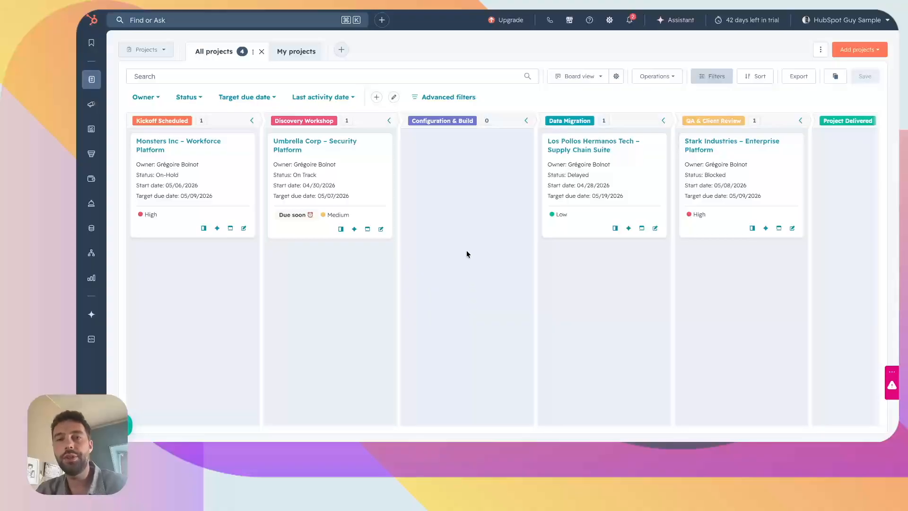
# Switch the Projects list to Gantt view, then open and close the filters panel
pyautogui.click(598, 76)
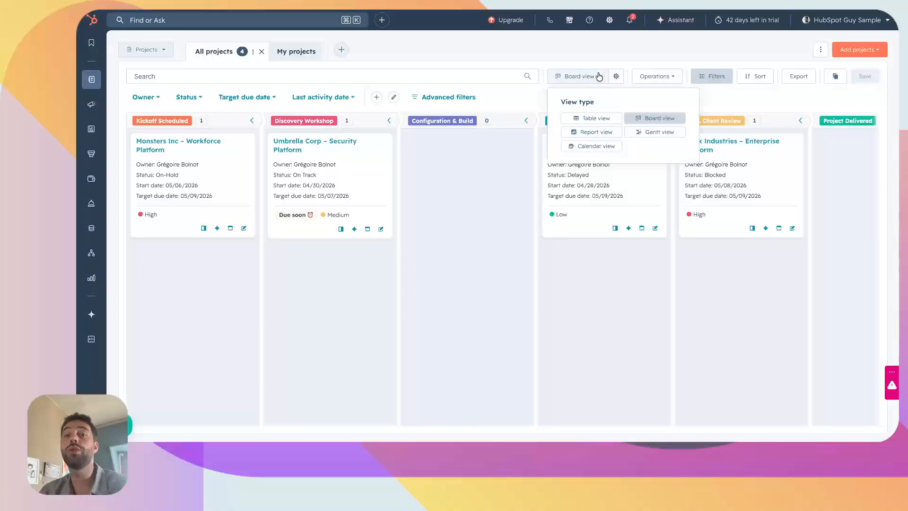
pyautogui.click(650, 134)
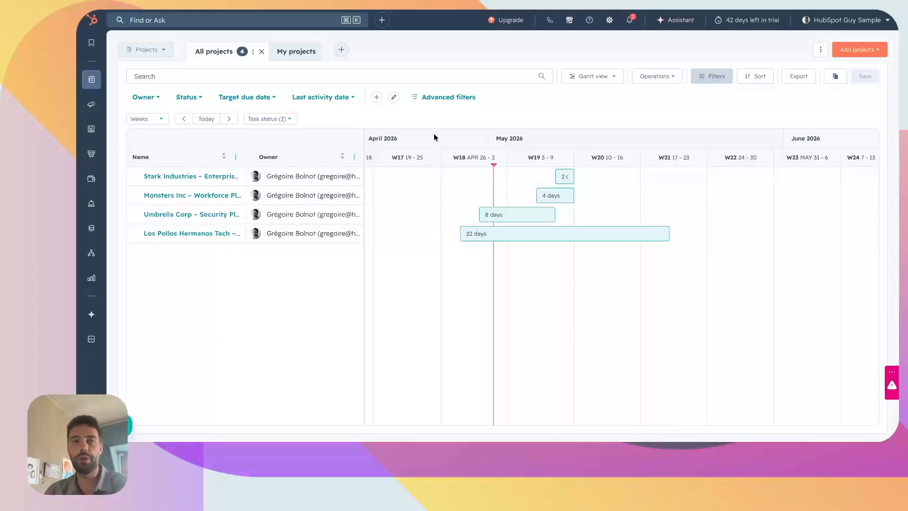
pyautogui.click(444, 97)
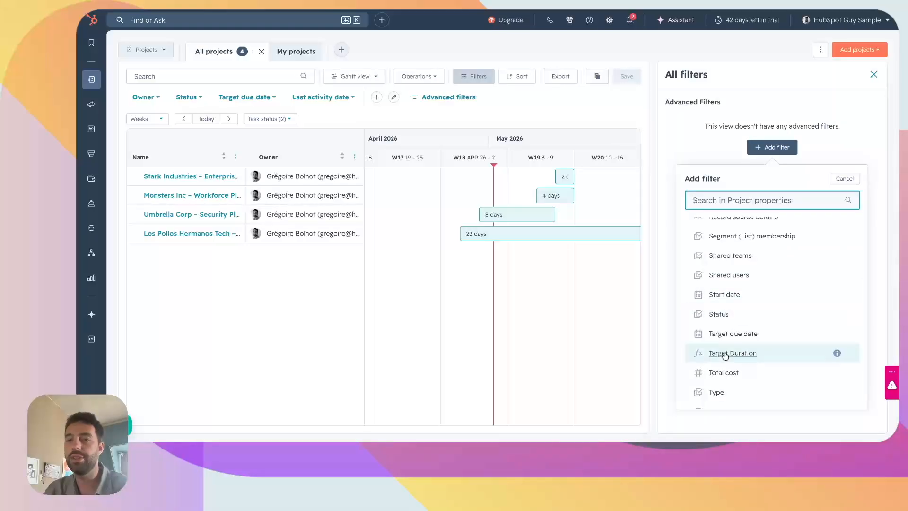
pyautogui.click(874, 74)
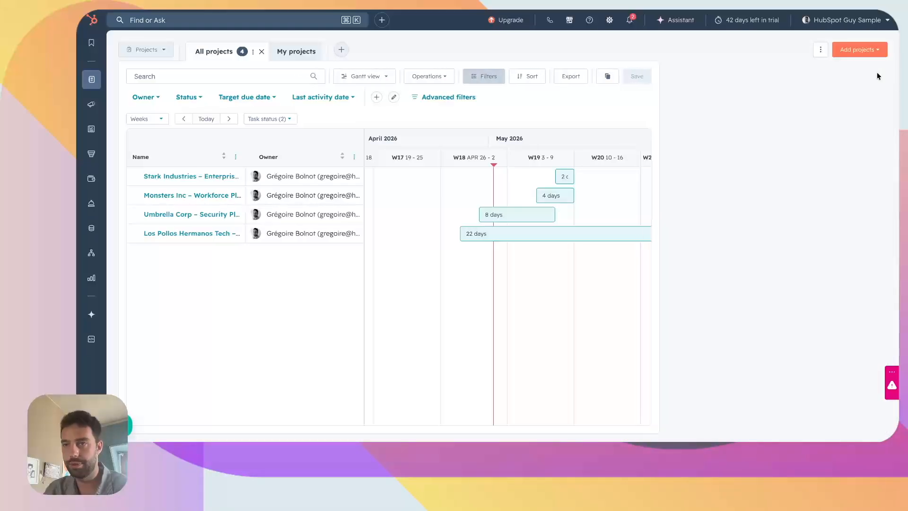